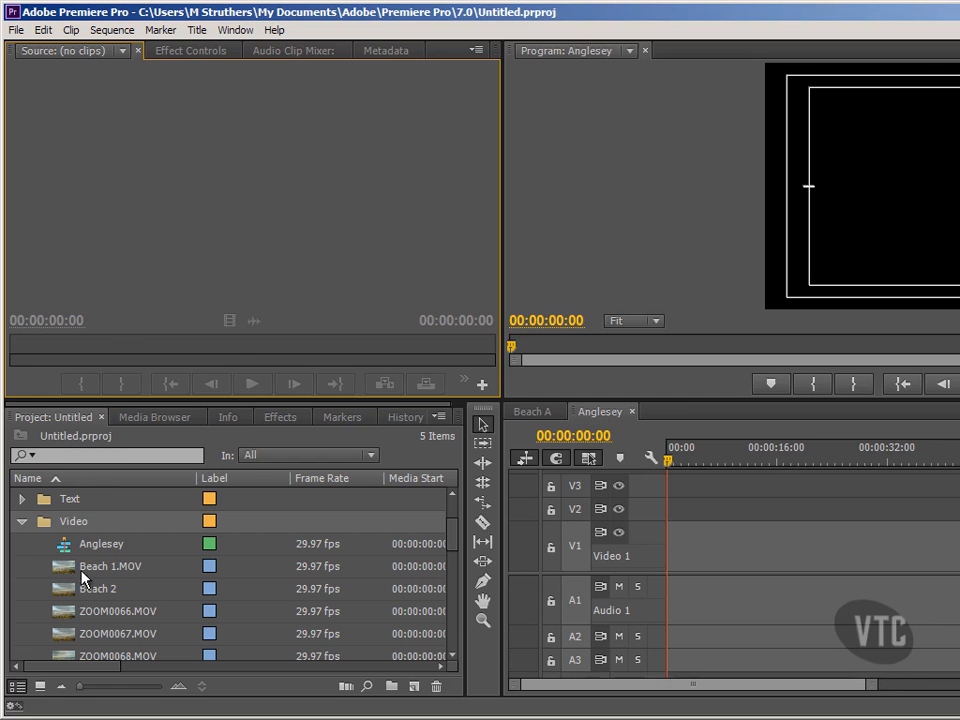
- Load ZOOM0066.MOV in the Source Monitor and mark In at 00:00:02:19, Out at 00:00:05:05
left_click(64, 612)
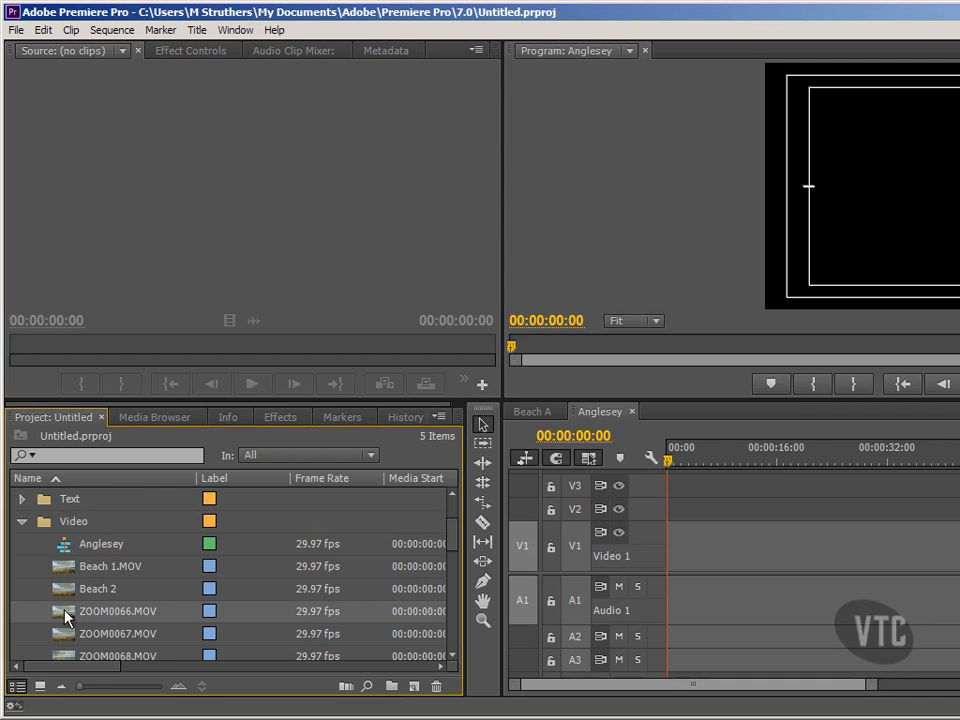
left_click_drag(64, 617, 79, 221)
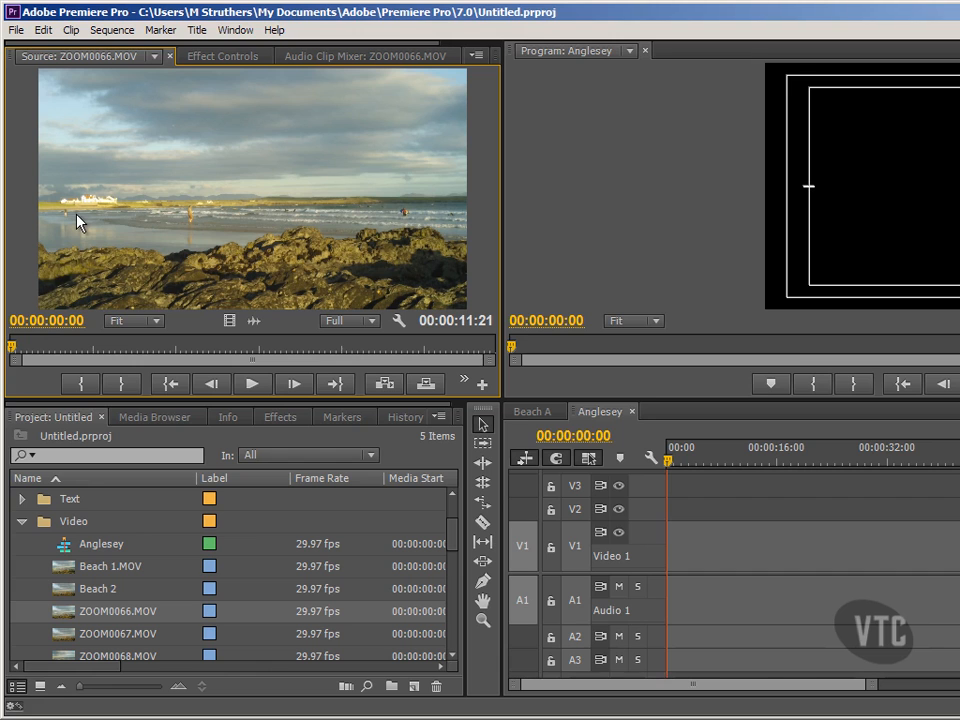
left_click(120, 347)
left_click(83, 384)
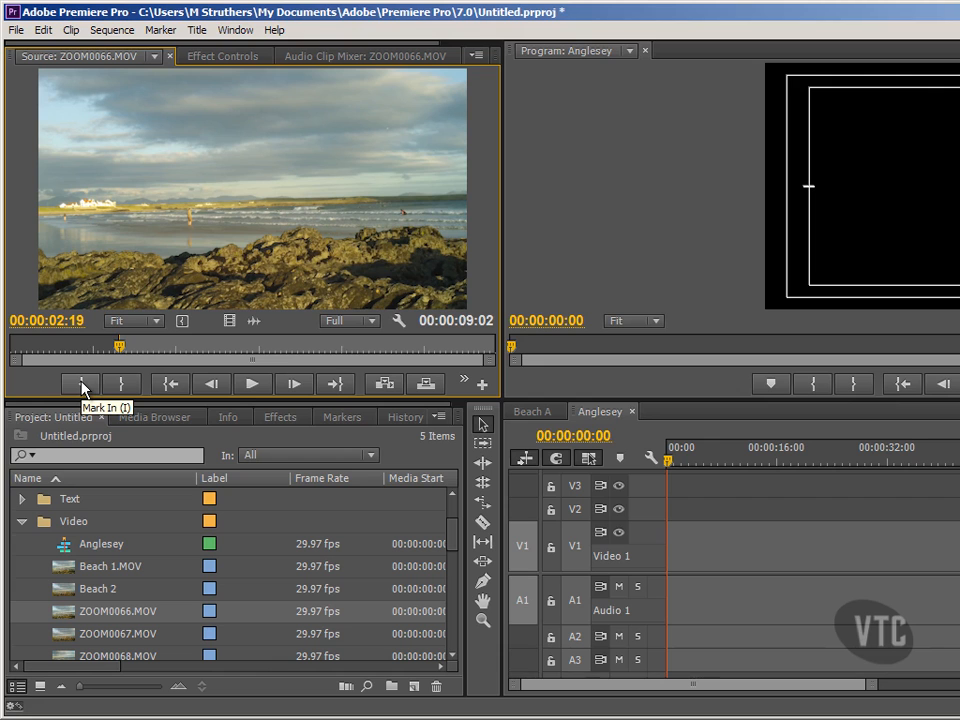
left_click(224, 348)
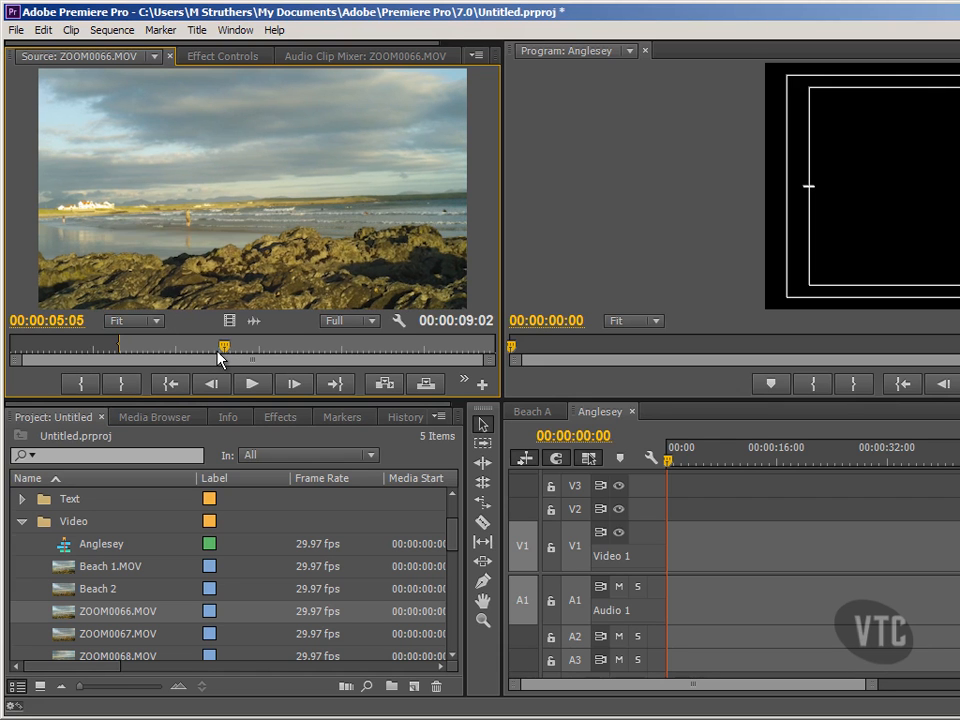
left_click(121, 383)
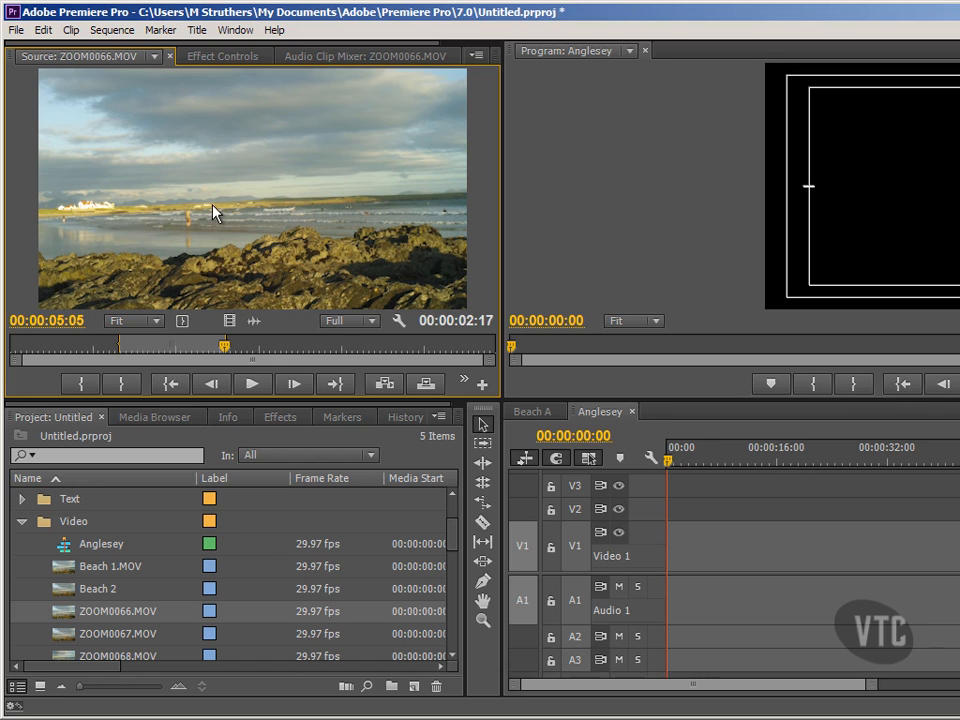
- Drop the trimmed ZOOM0066 clip at the sequence start, then undo that placement
left_click_drag(213, 212, 676, 558)
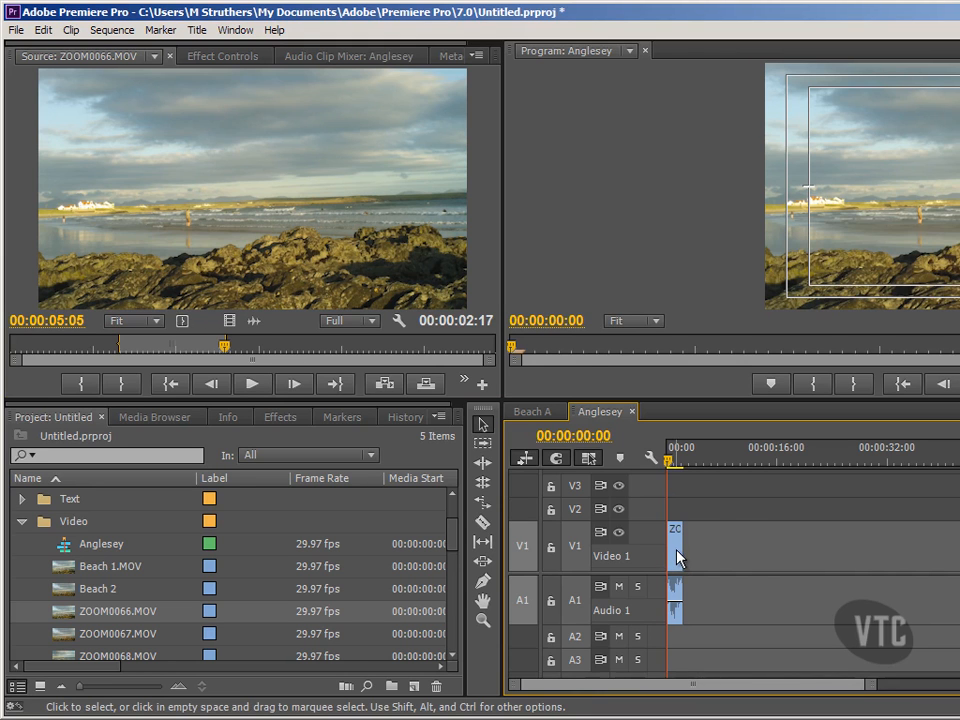
left_click(43, 29)
left_click(45, 47)
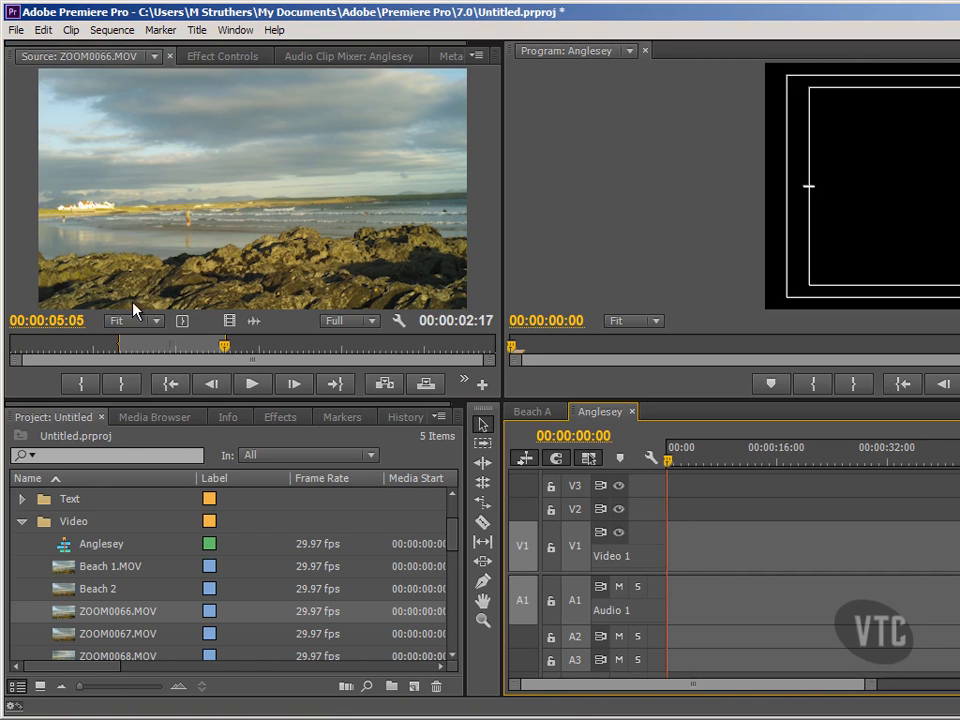
- Close ZOOM0066.MOV out of the Source Monitor and scroll the project clip list
left_click(150, 57)
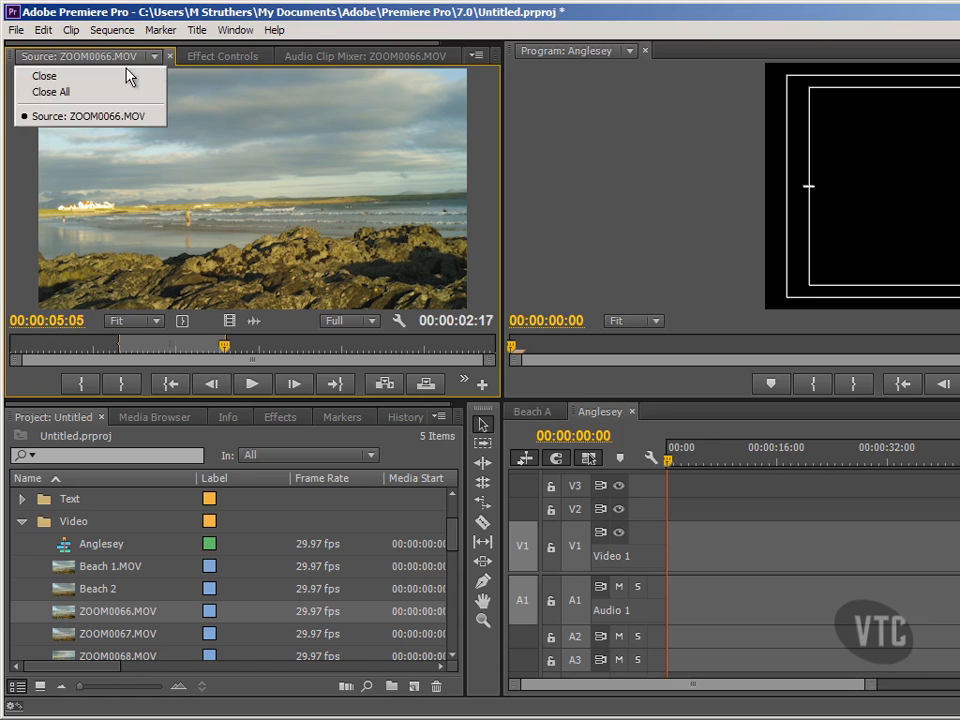
left_click(118, 75)
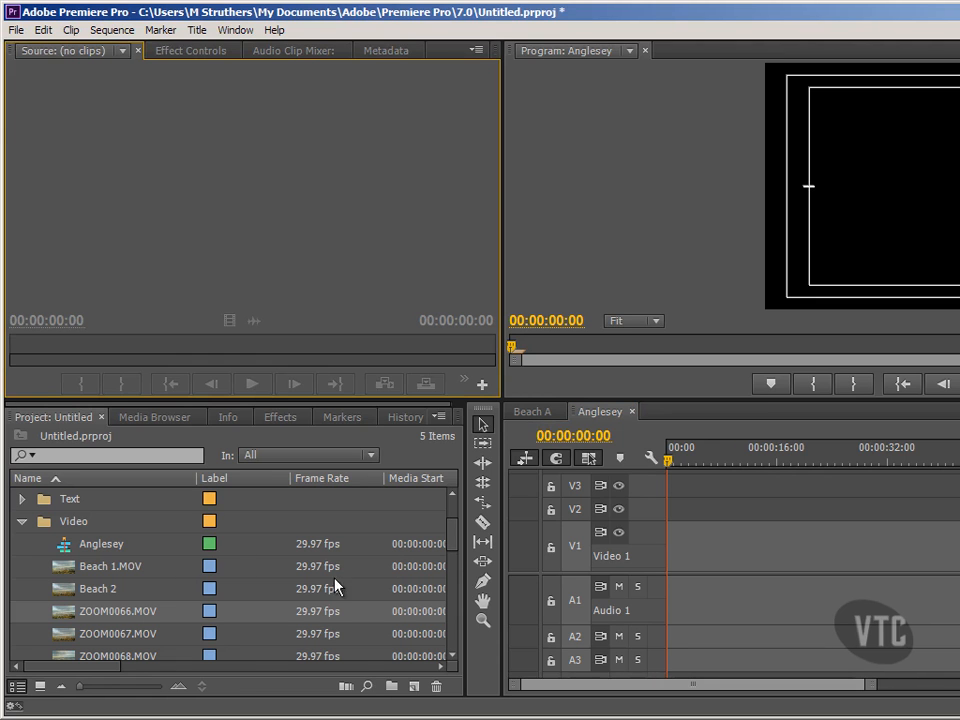
left_click(448, 536)
scroll(450, 535, "down", 2)
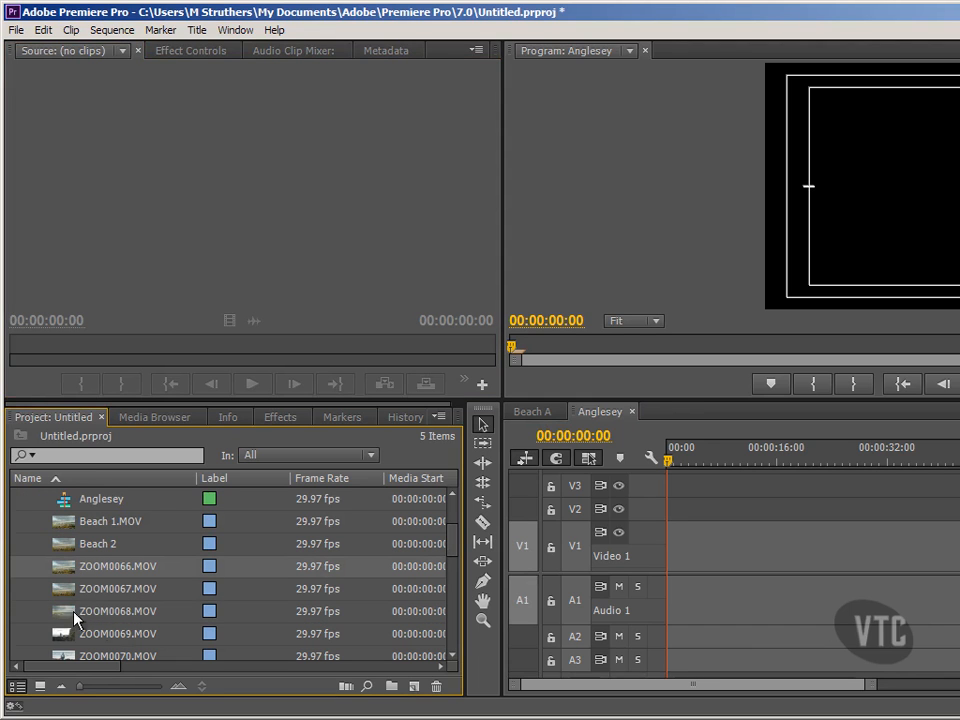
- Select clips ZOOM0066 through ZOOM0072 and load all seven into the Source Monitor
left_click(116, 654, "shift")
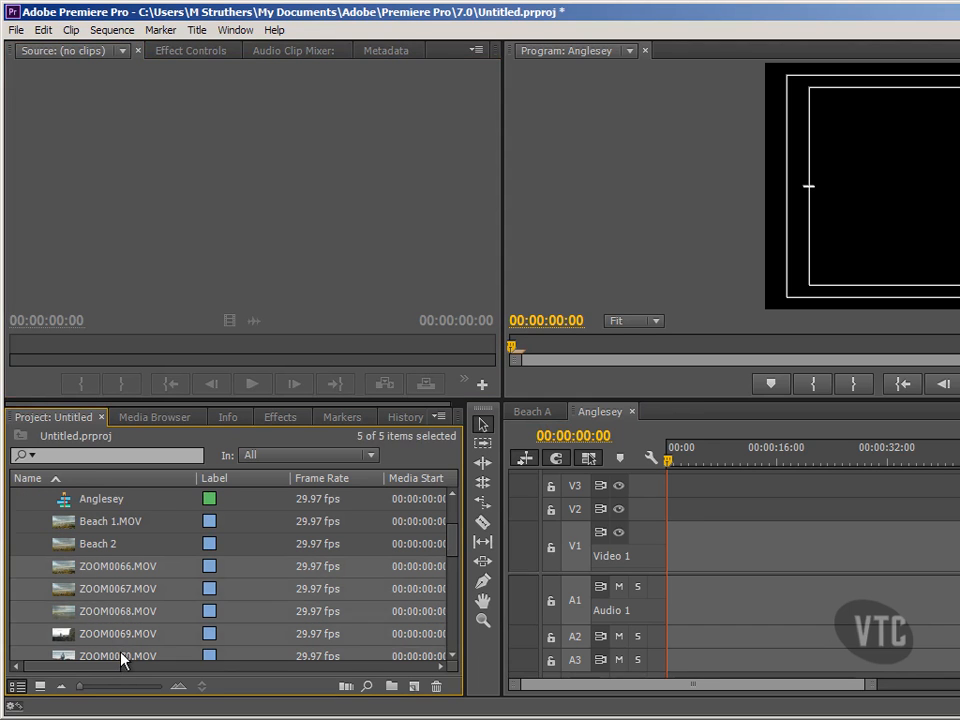
left_click(453, 656)
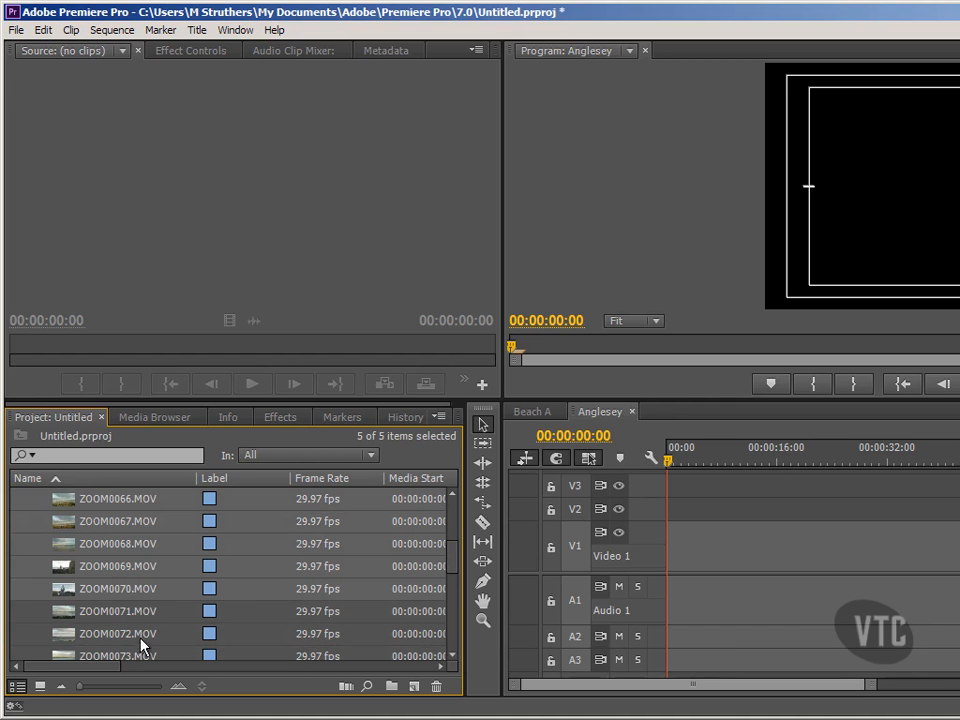
left_click(105, 640, "shift")
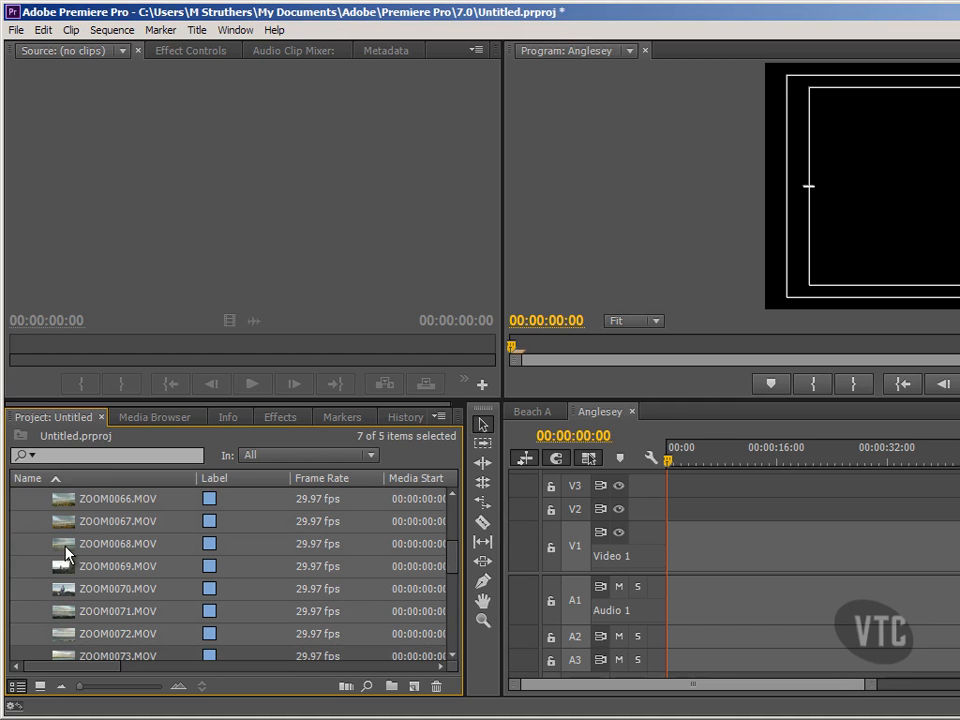
left_click_drag(67, 553, 124, 191)
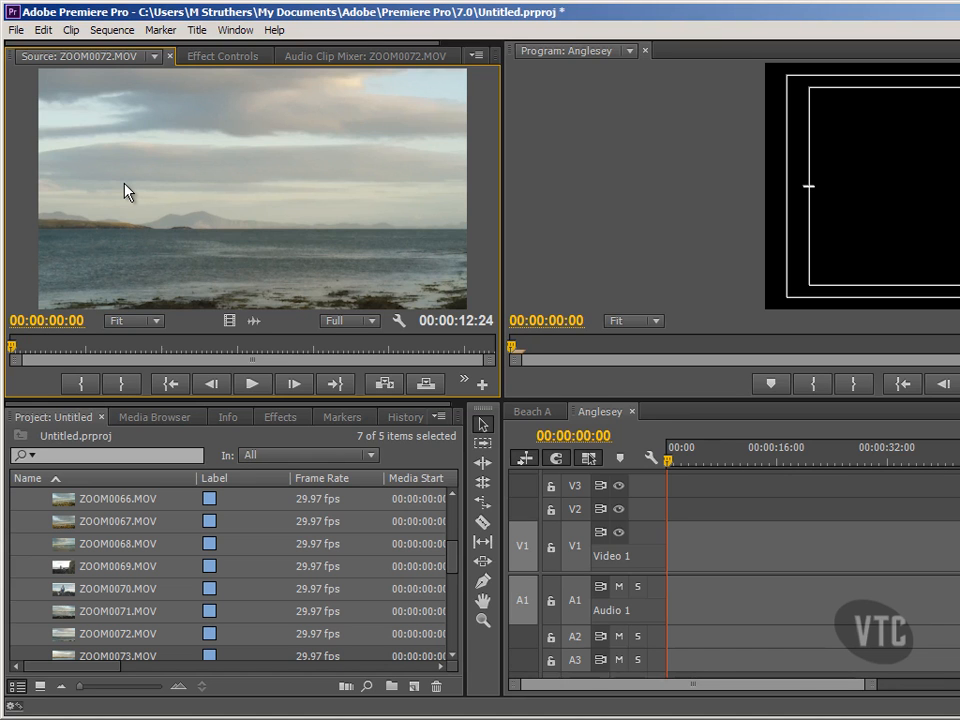
- Switch the source preview between ZOOM0066.MOV and ZOOM0068.MOV, ending on ZOOM0066.MOV
left_click(155, 56)
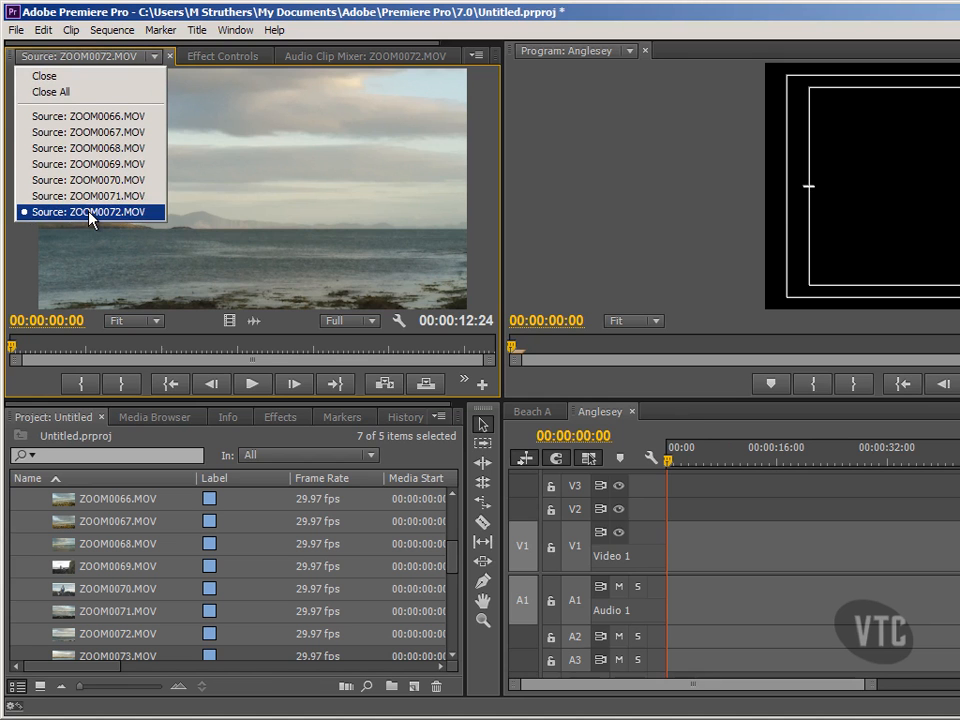
left_click(98, 117)
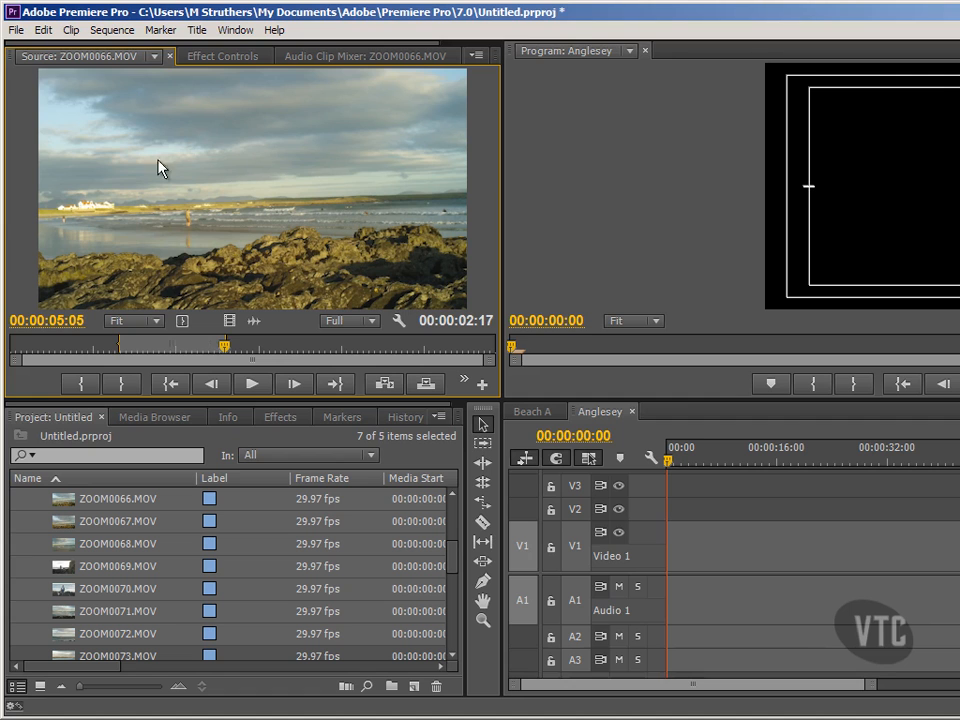
left_click(155, 56)
left_click(100, 149)
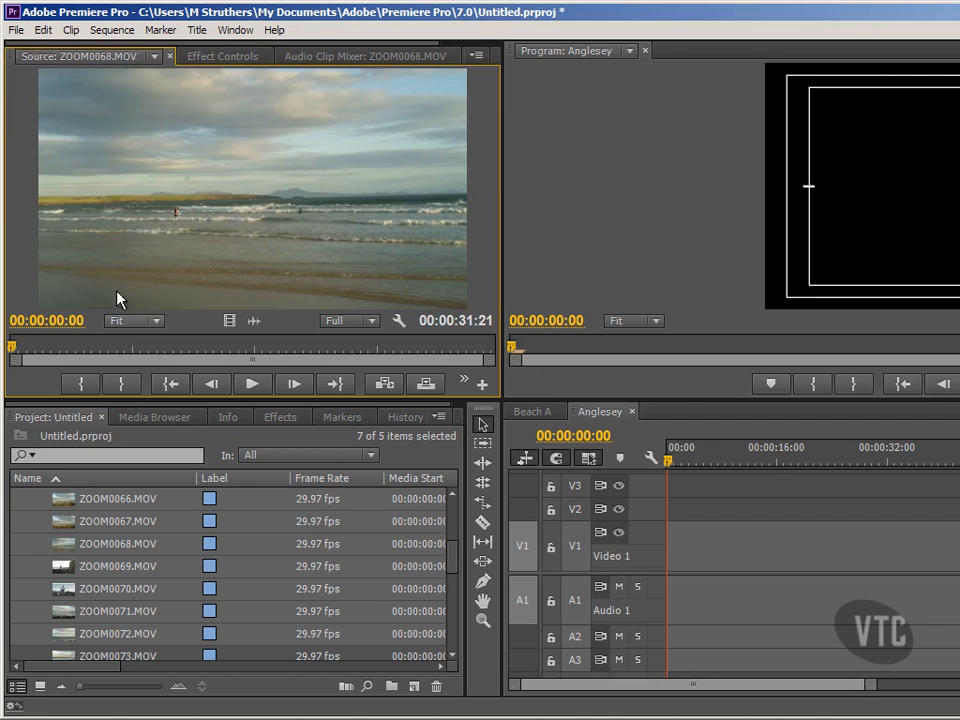
left_click(155, 56)
left_click(111, 116)
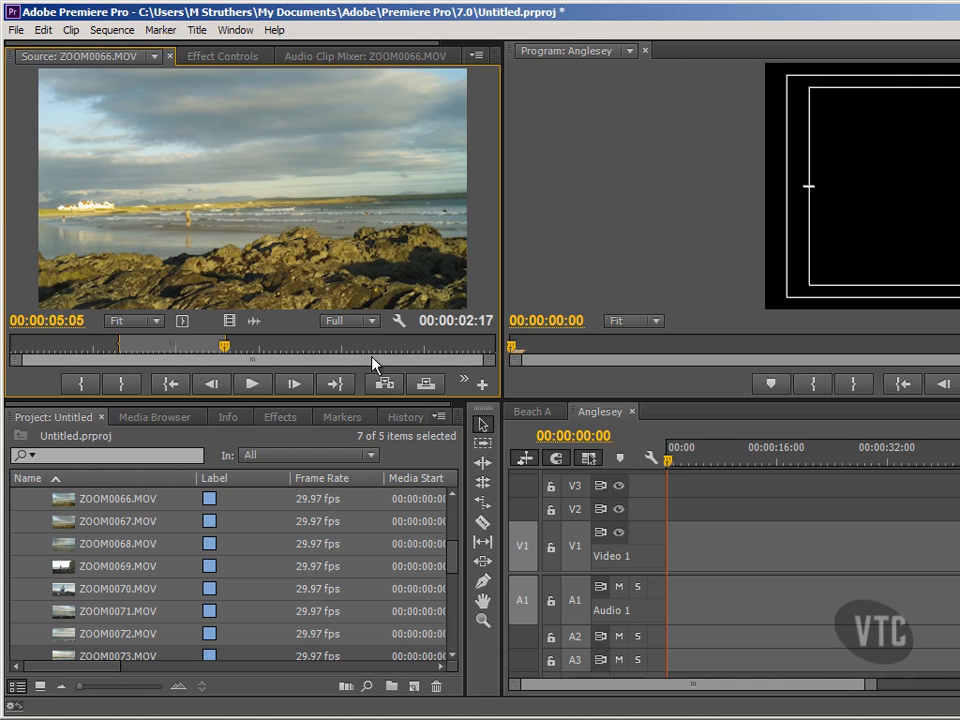
- Insert the marked ZOOM0066 section at the start of the Anglesey sequence
left_click(381, 386)
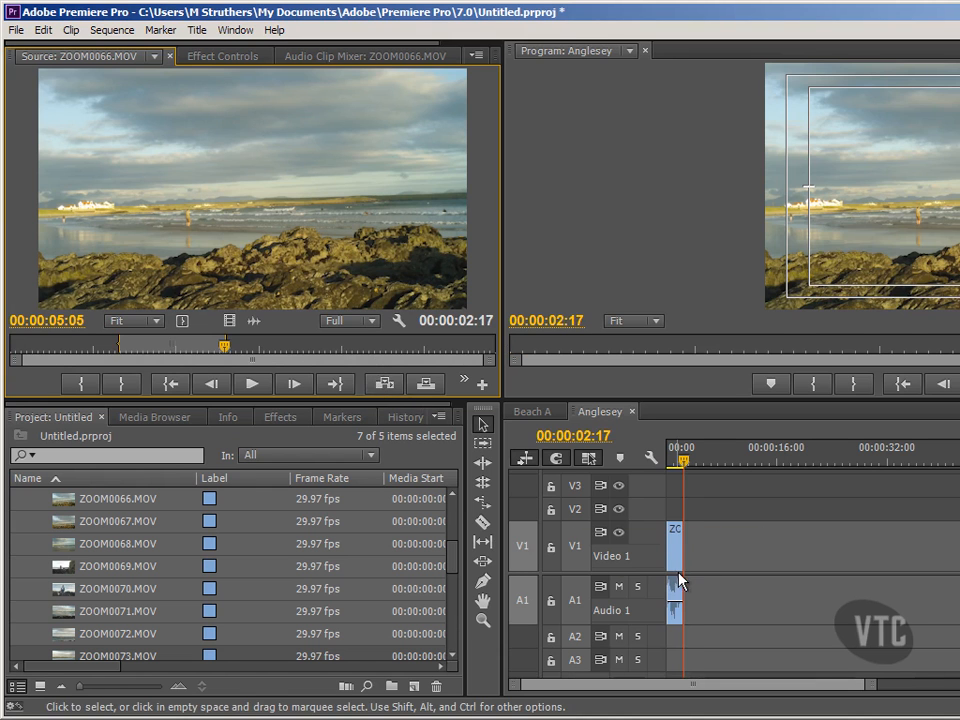
key("Up")
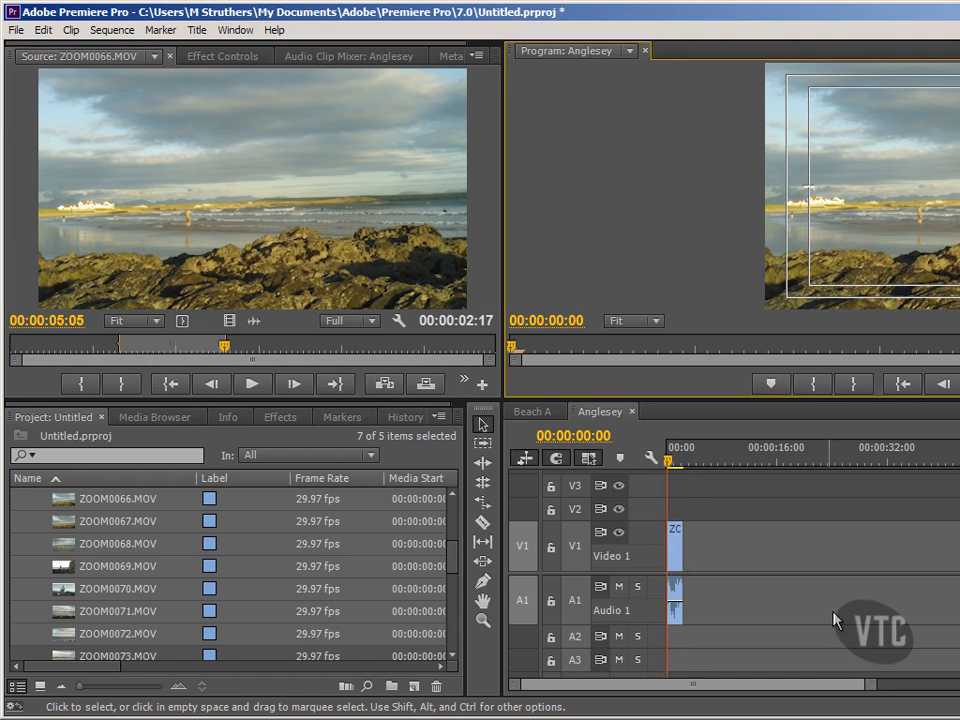
left_click_drag(872, 686, 767, 700)
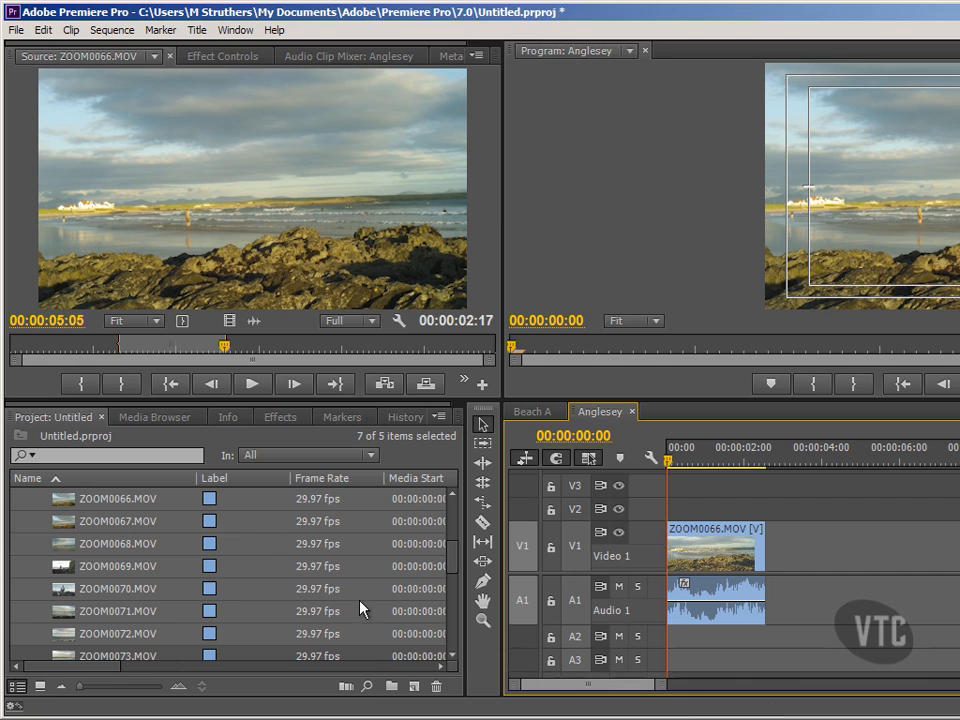
- Load ZOOM0067.MOV in the source viewer and mark In at 3:05, Out at 5:09
left_click(155, 56)
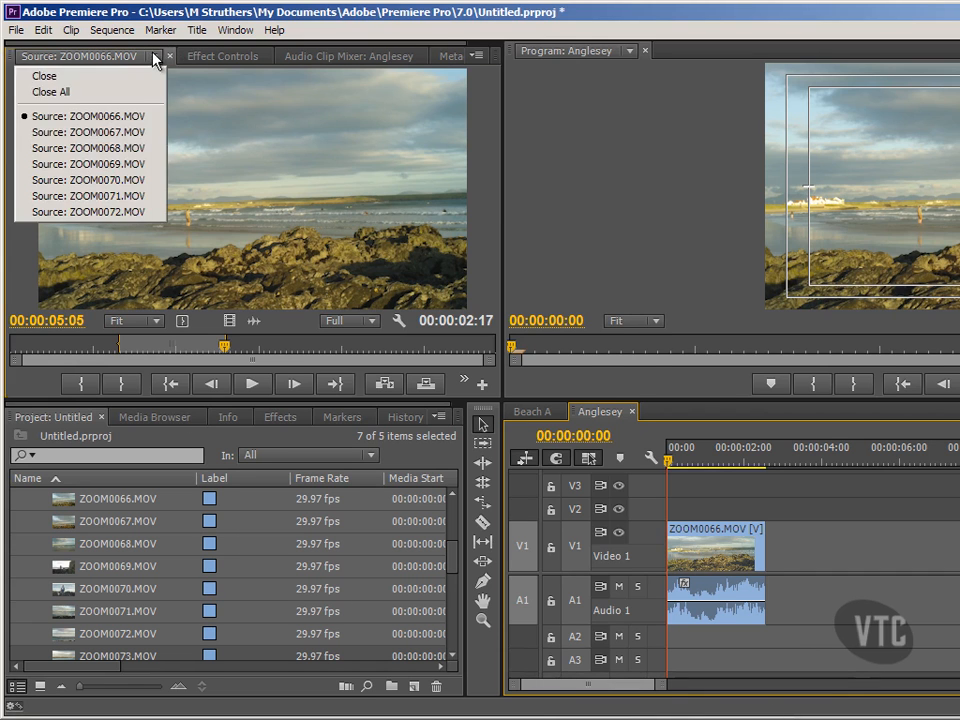
left_click(88, 132)
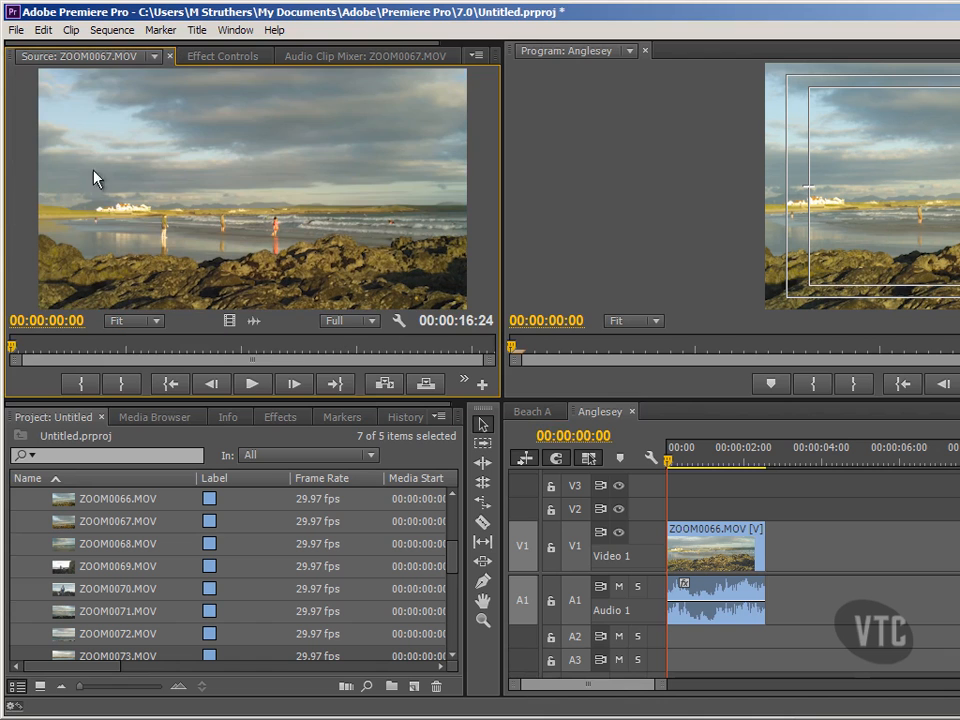
left_click(100, 346)
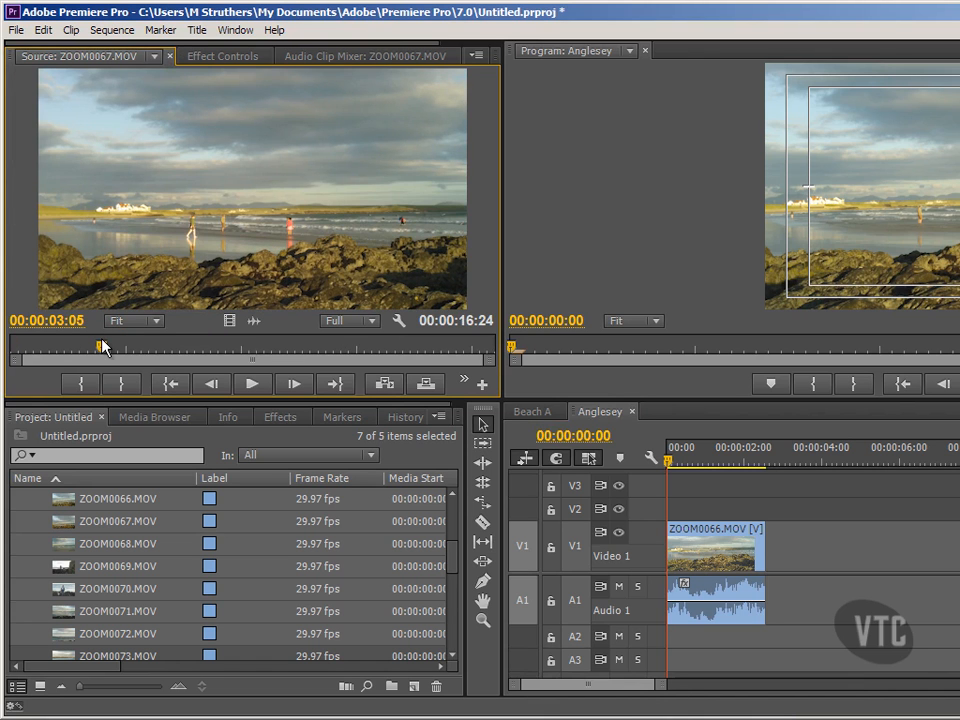
left_click(81, 383)
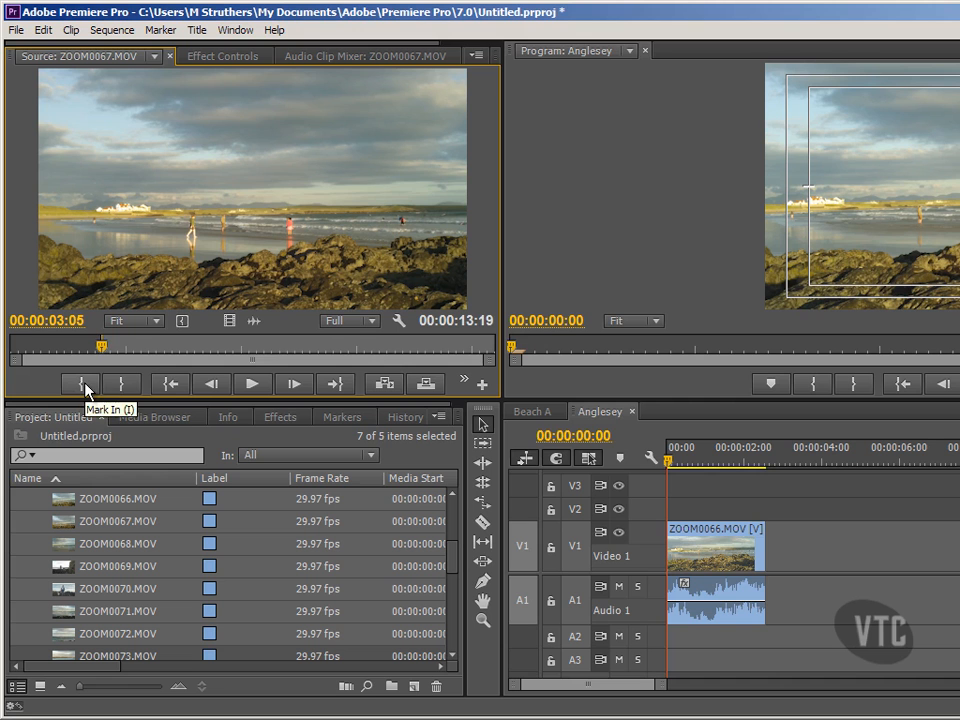
left_click(163, 346)
left_click(123, 385)
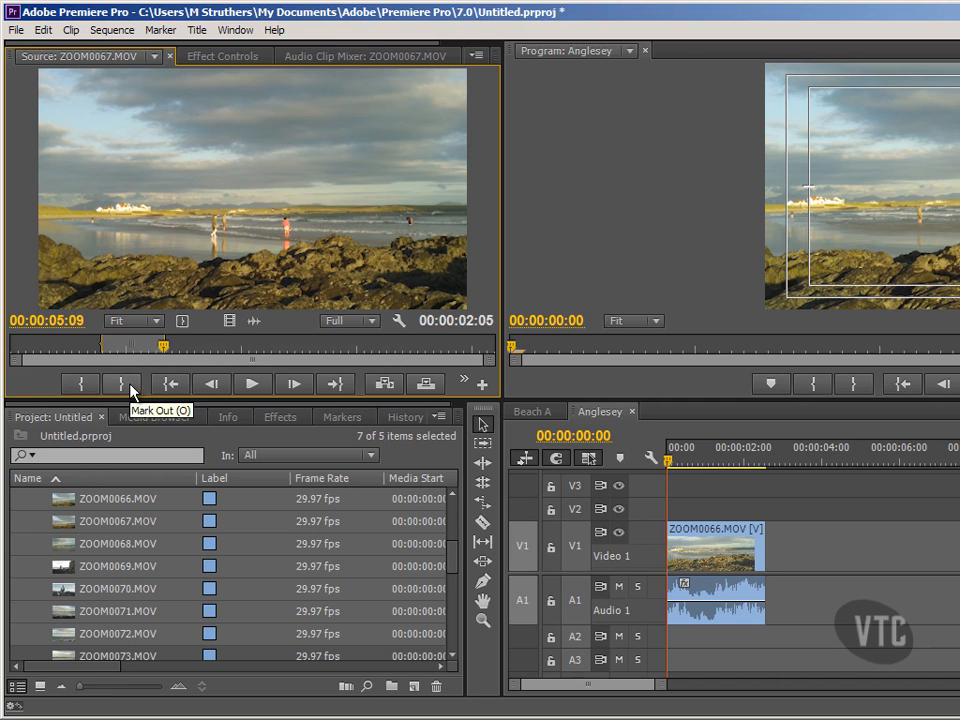
- Place the trimmed ZOOM0067 clip on V1 directly after ZOOM0066
left_click_drag(261, 248, 812, 558)
left_click_drag(305, 562, 254, 560)
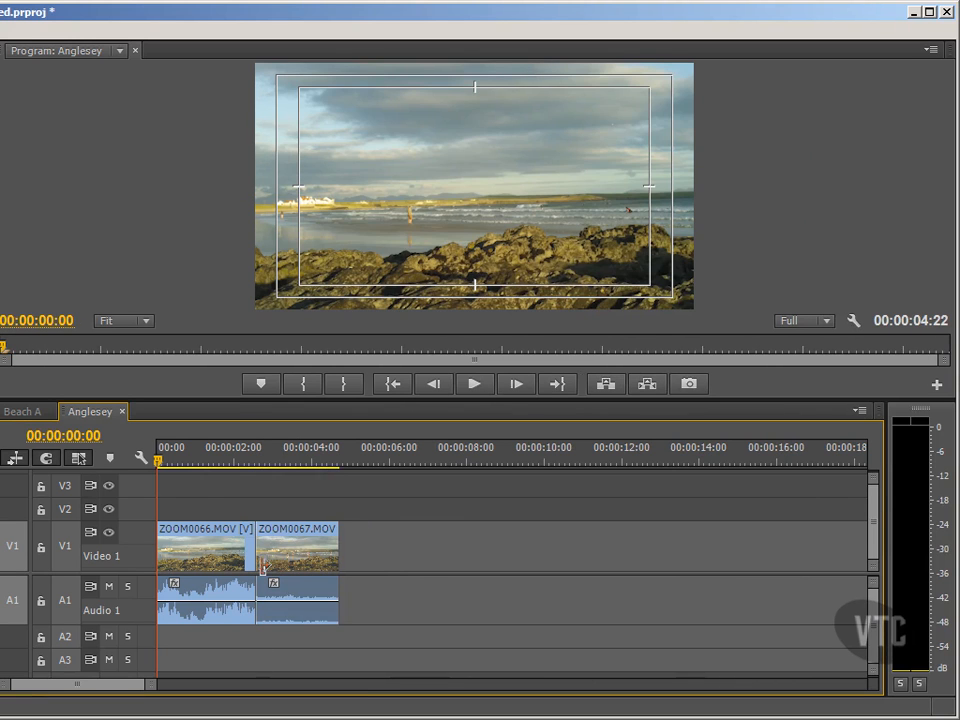
left_click(285, 460)
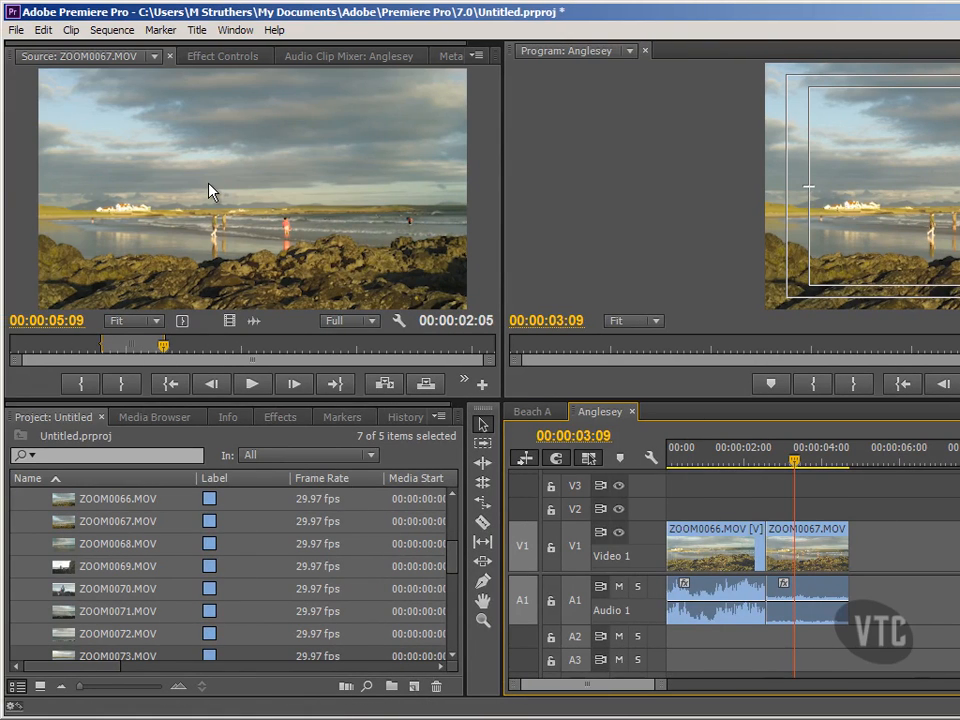
- Load ZOOM0072.MOV into the source viewer and select it in the Project panel
left_click(156, 57)
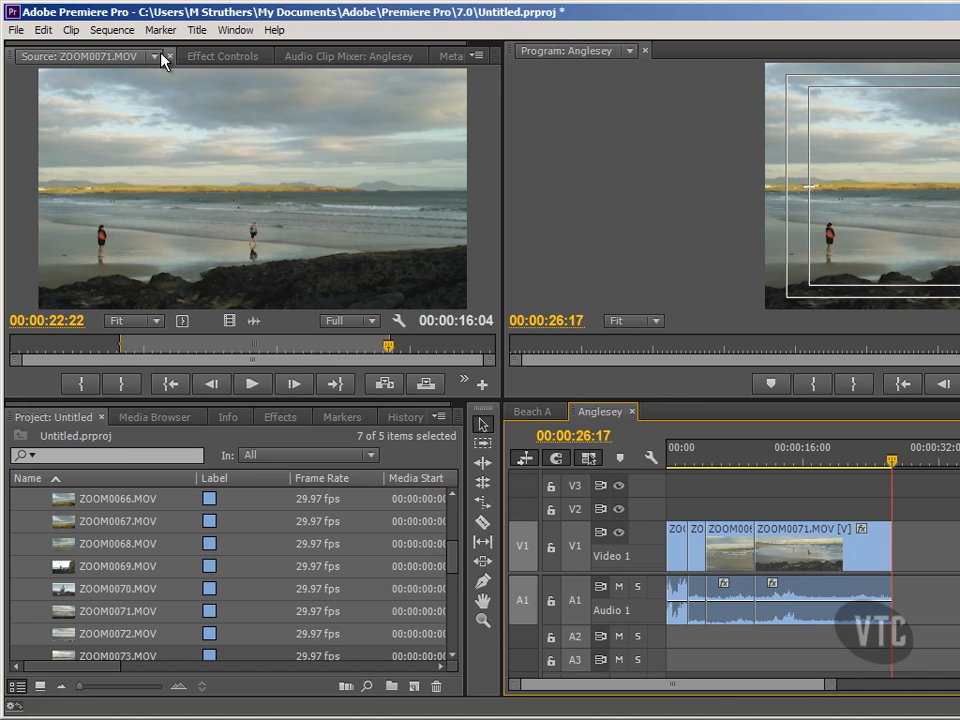
left_click(161, 55)
left_click(62, 213)
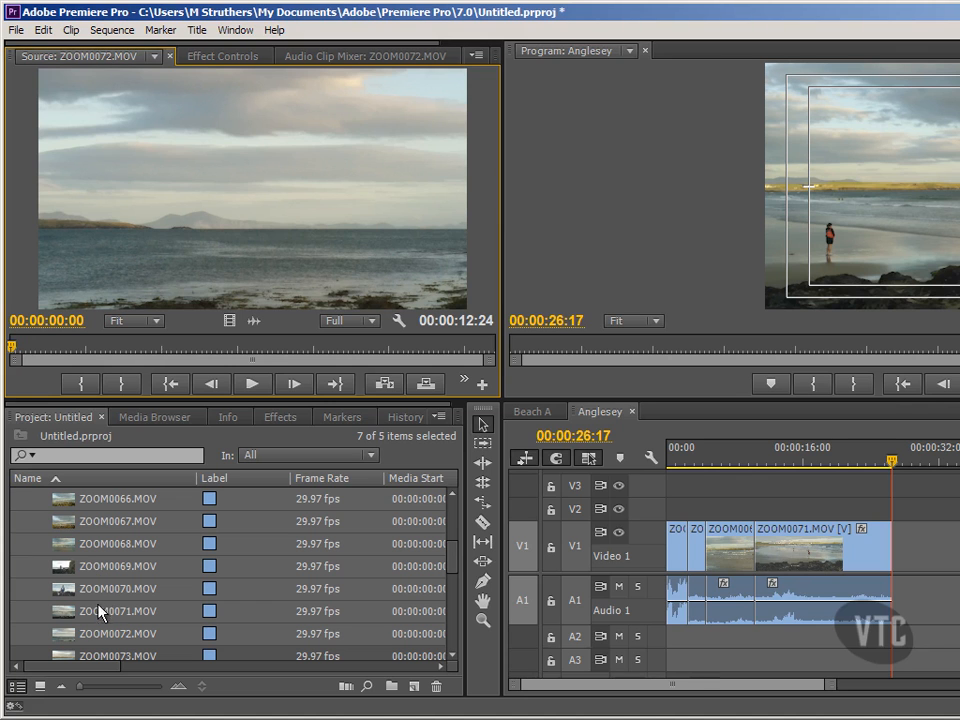
left_click(66, 635)
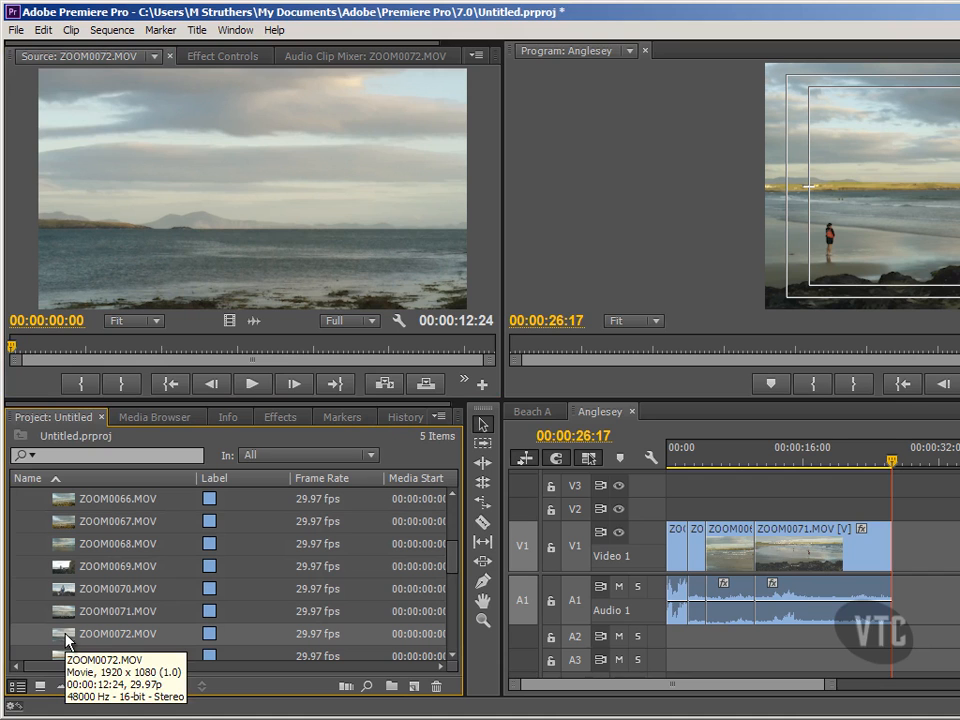
- Switch the Project panel to Icon View and open the Video bin as a floating window
left_click(41, 686)
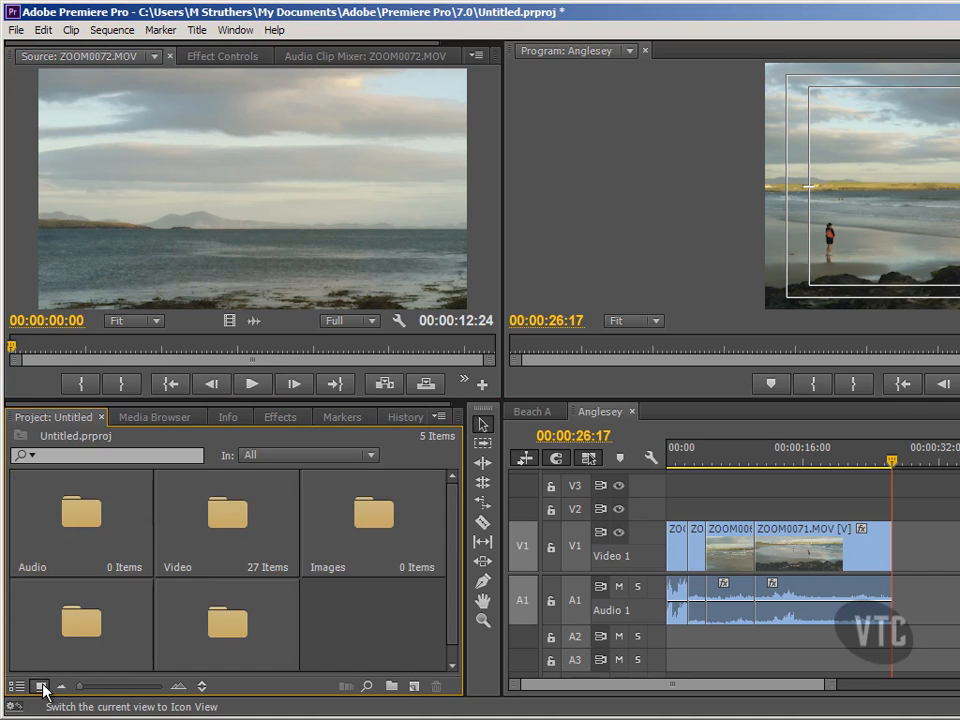
double_click(242, 544)
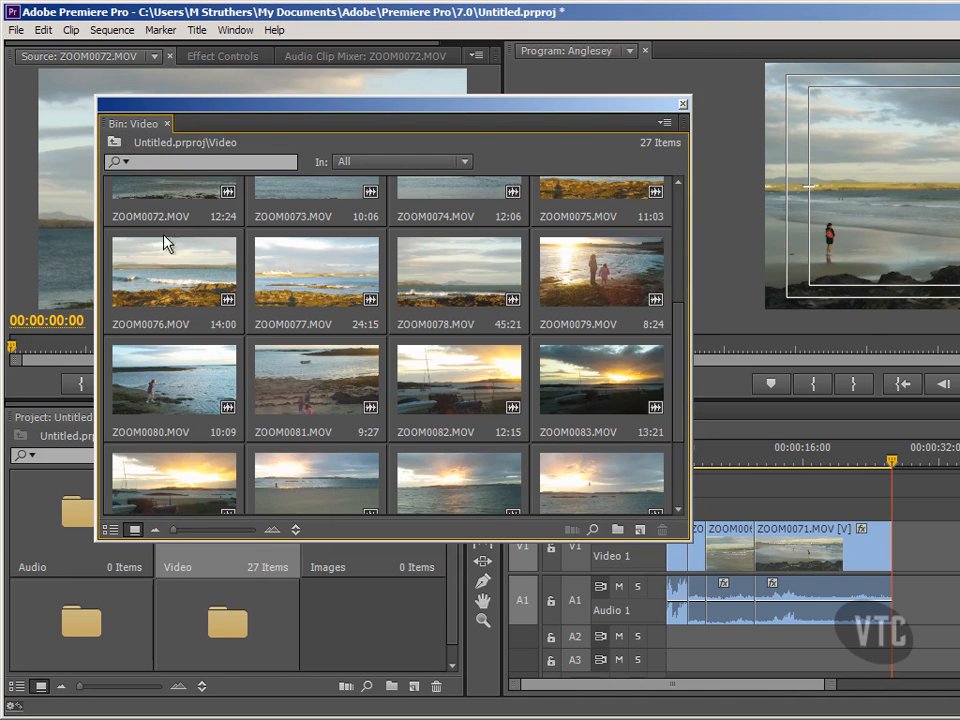
- Enlarge the Video bin thumbnails to two per row and select ZOOM0072.MOV to preview it
left_click(678, 185)
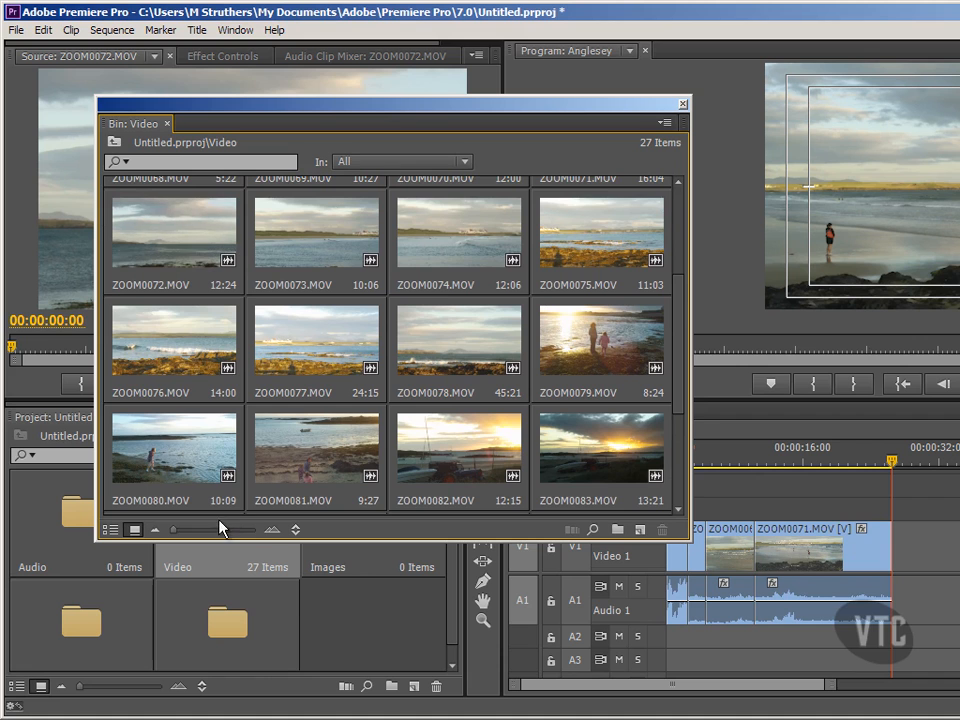
left_click(272, 529)
left_click(272, 529)
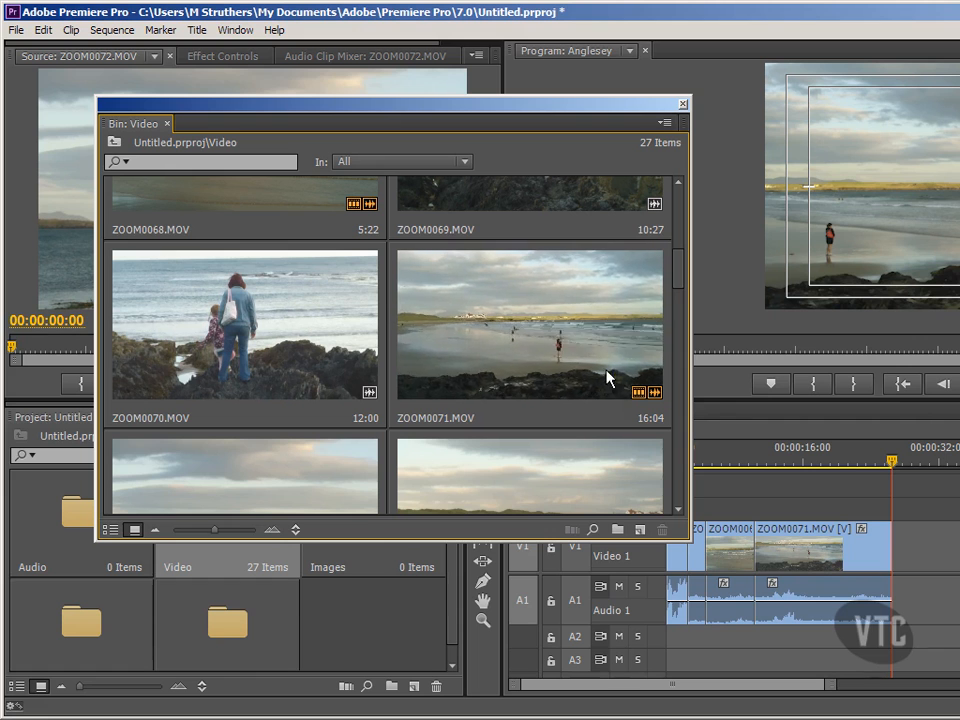
mouse_move(651, 400)
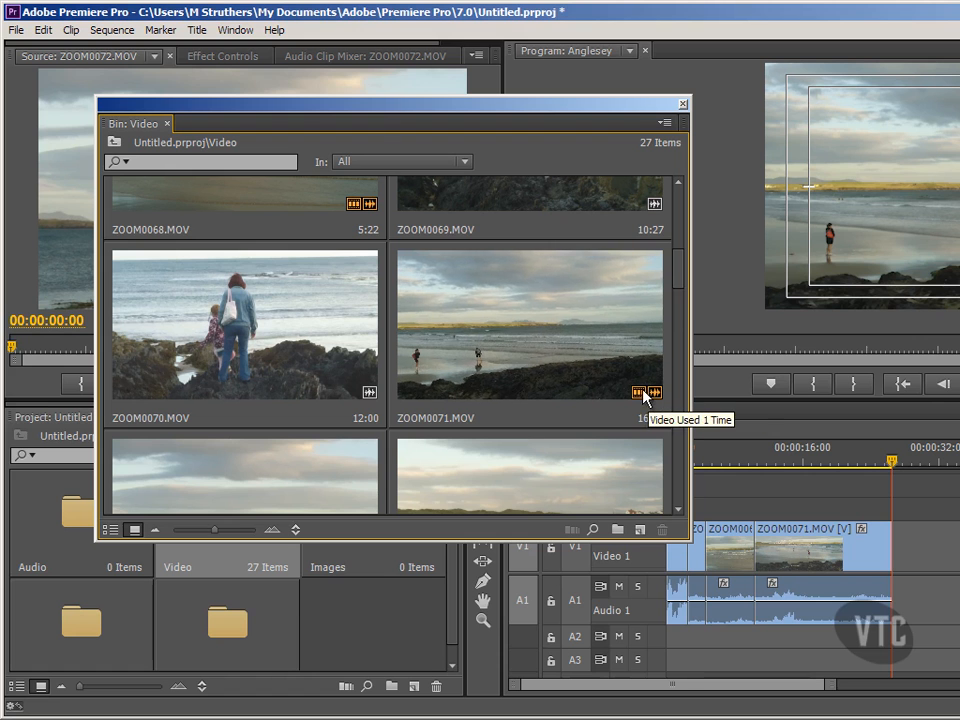
left_click_drag(681, 290, 684, 318)
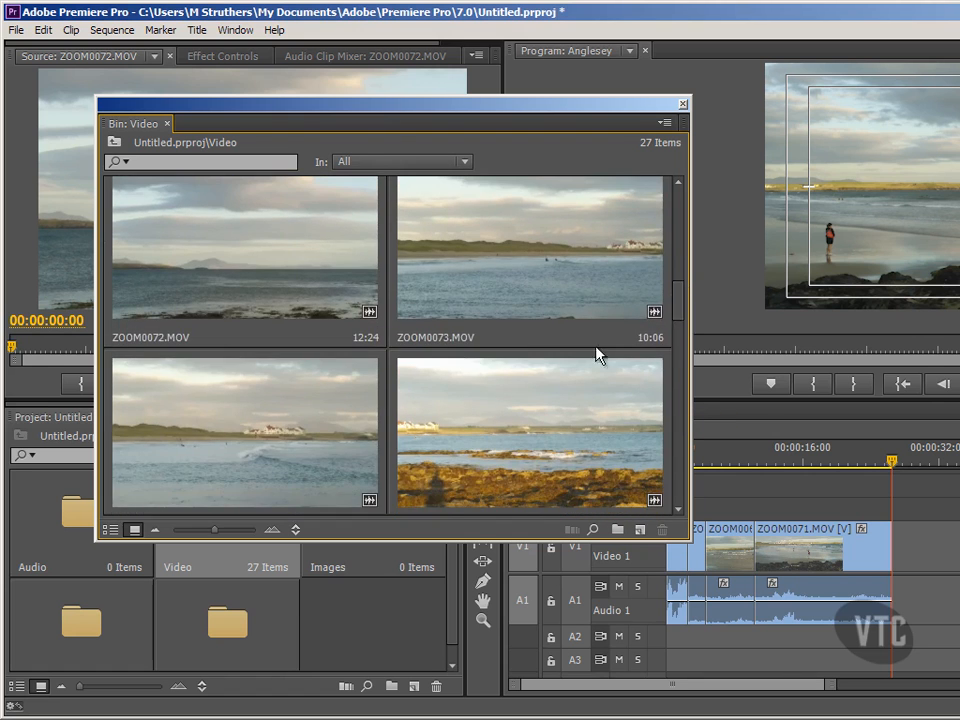
left_click(678, 183)
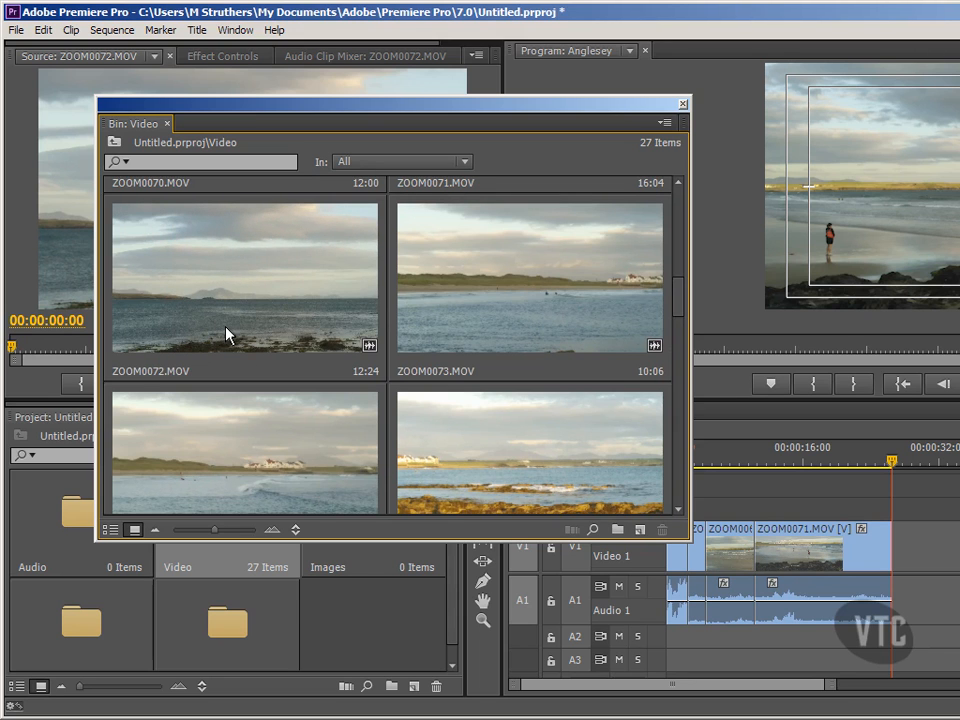
left_click(230, 355)
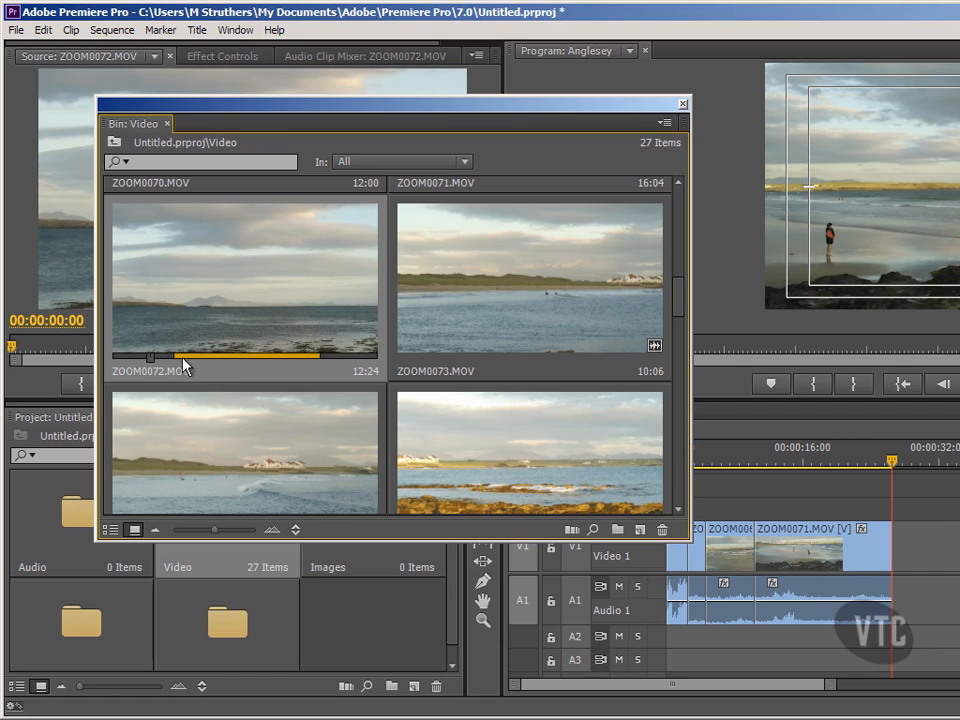
- Mark In and Out on ZOOM0072.MOV for a 5:04 range, then close the Video bin window
key("i")
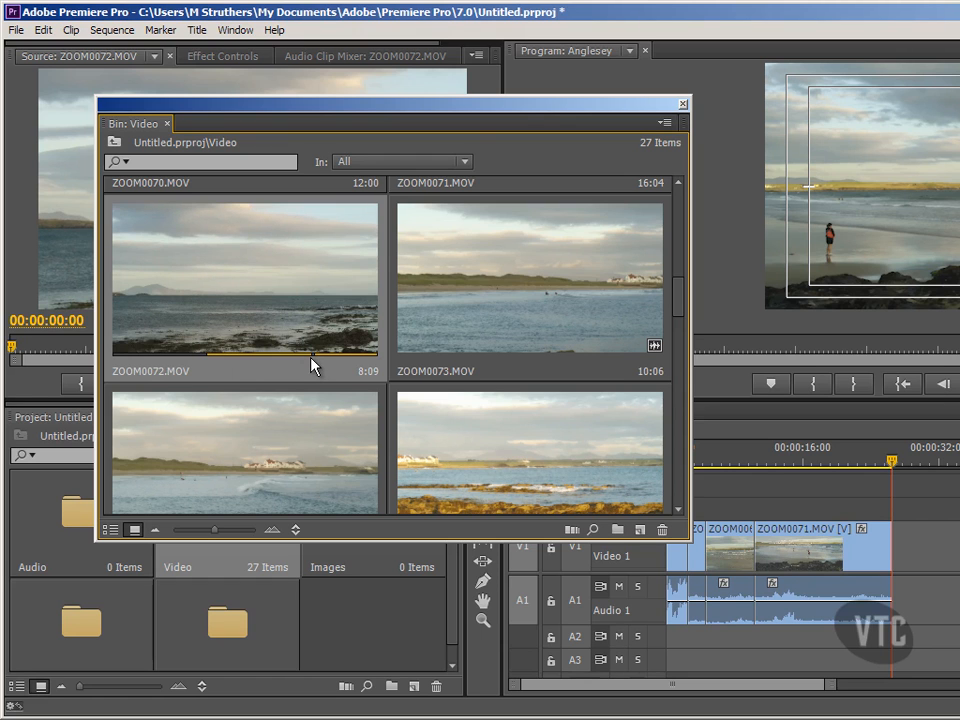
key("o")
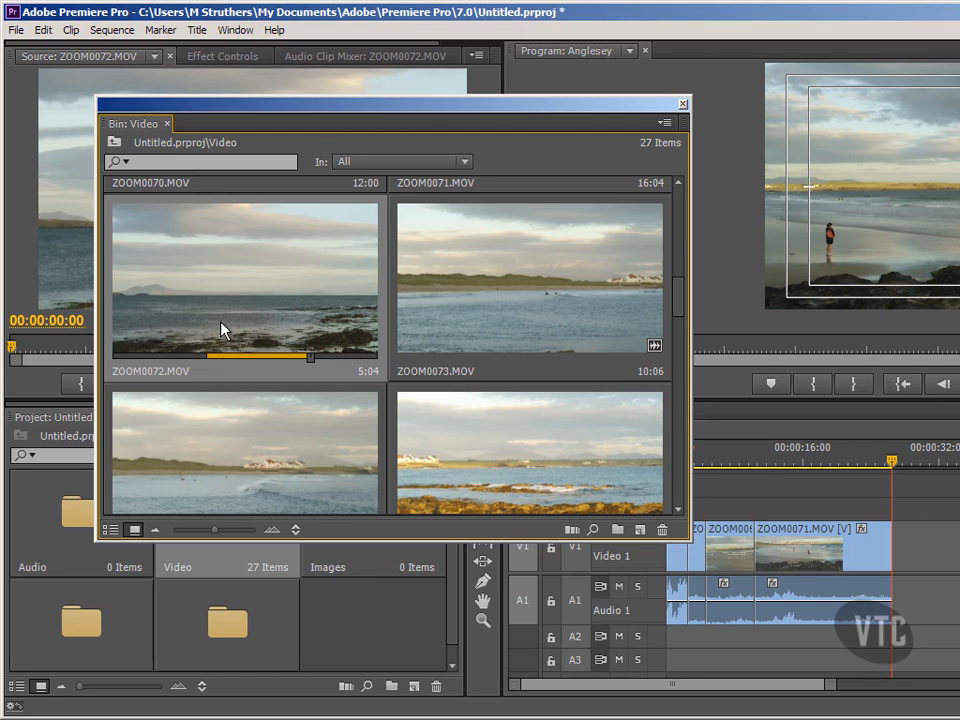
left_click(683, 104)
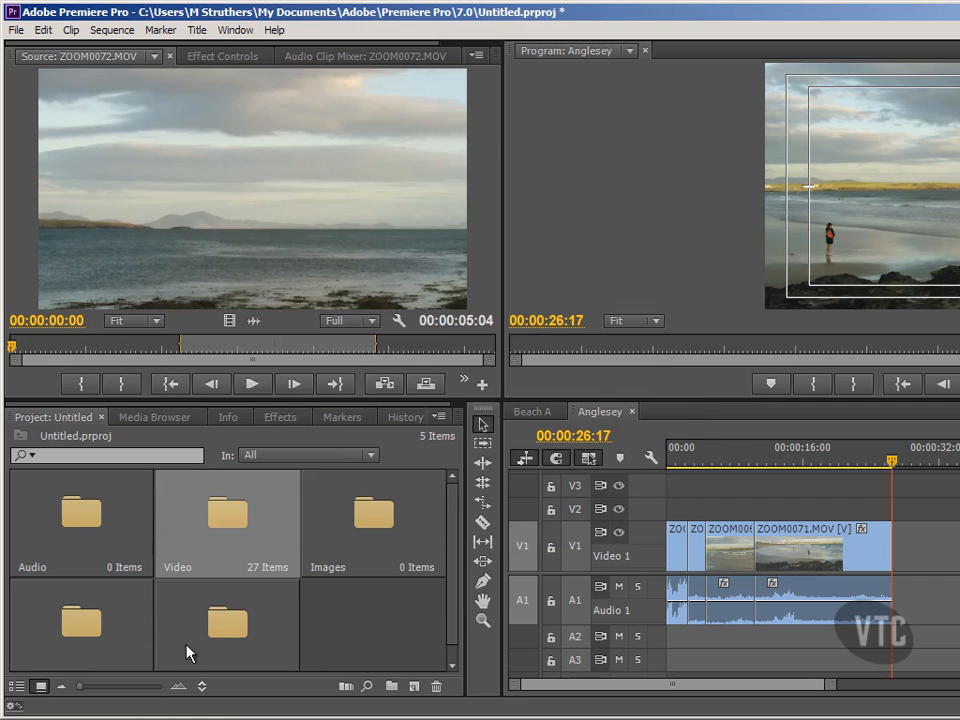
- Return the Project panel to List View and place trimmed ZOOM0072 after ZOOM0071
left_click(18, 688)
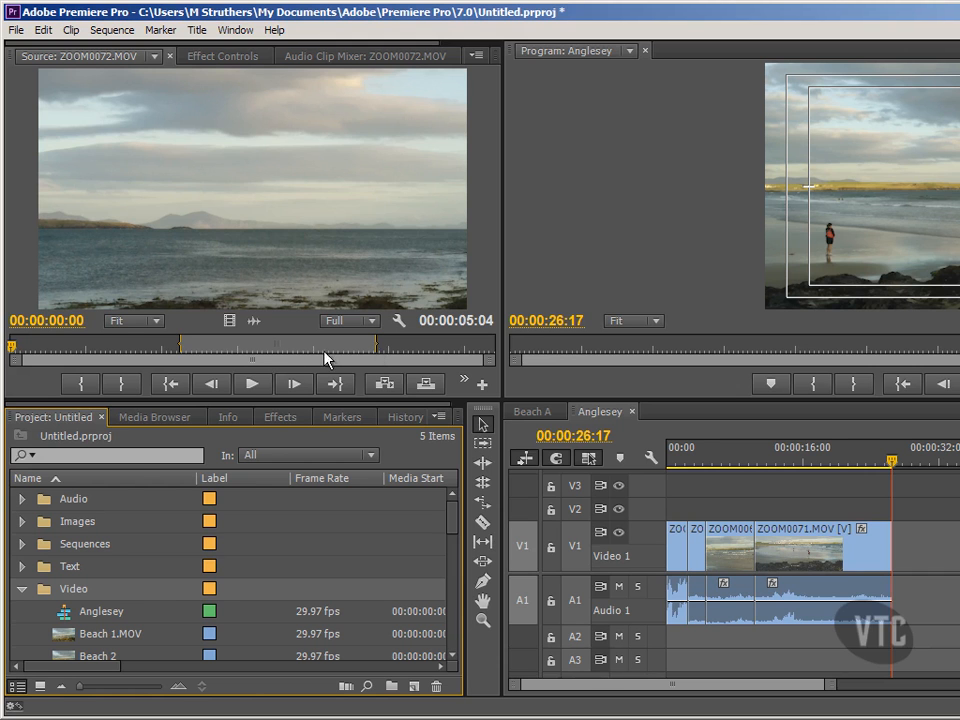
left_click_drag(252, 250, 901, 553)
left_click_drag(396, 558, 392, 561)
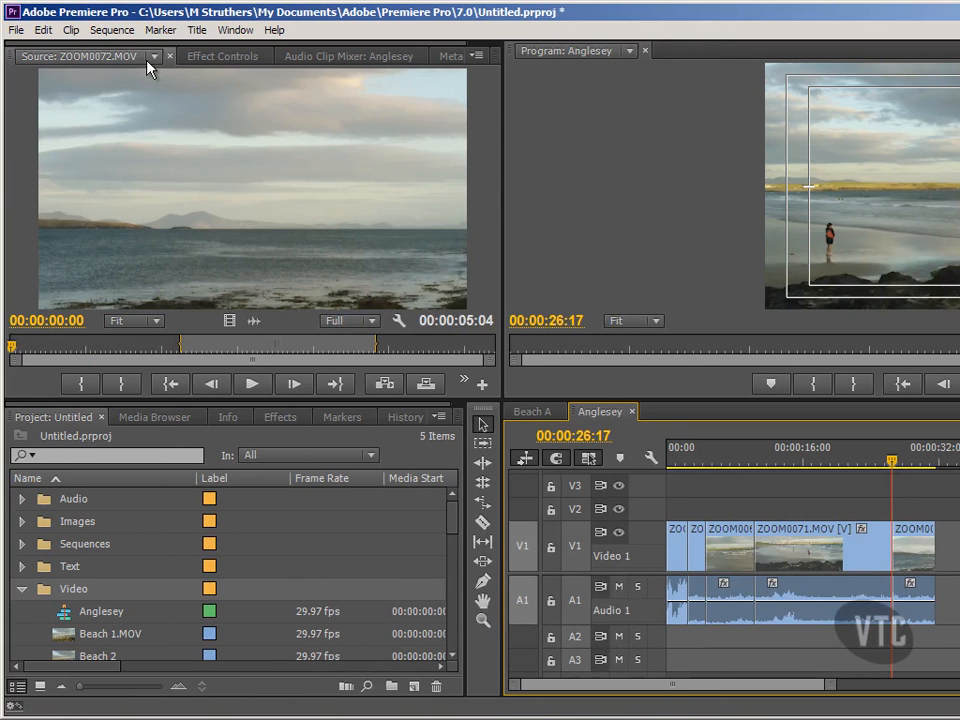
- Close all clips in the Source Monitor and move the sequence playhead to 29:14
left_click(150, 60)
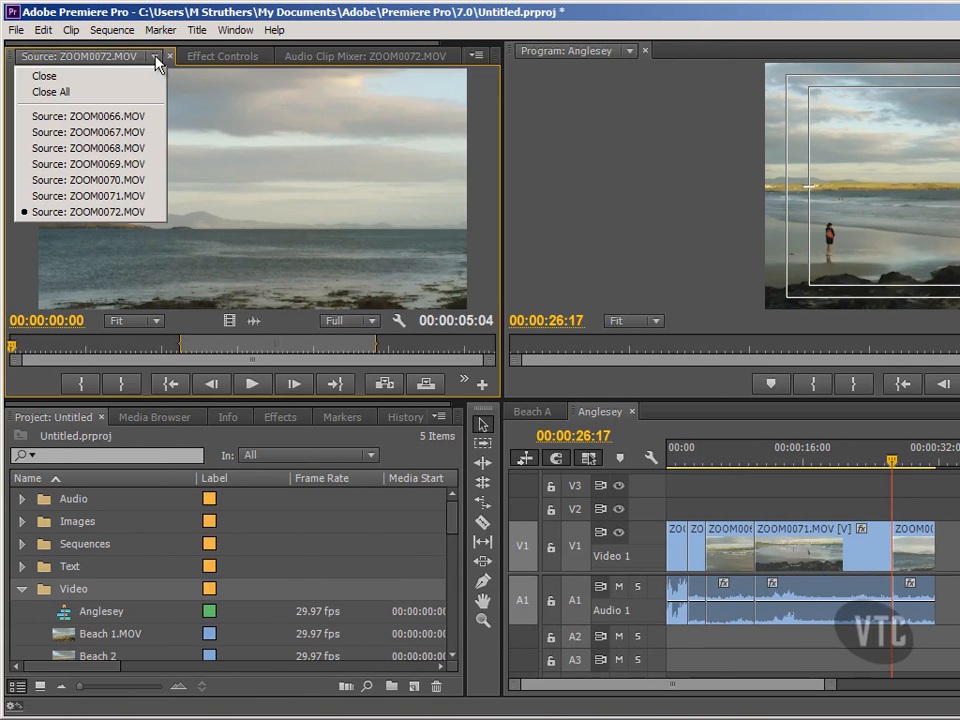
left_click(83, 92)
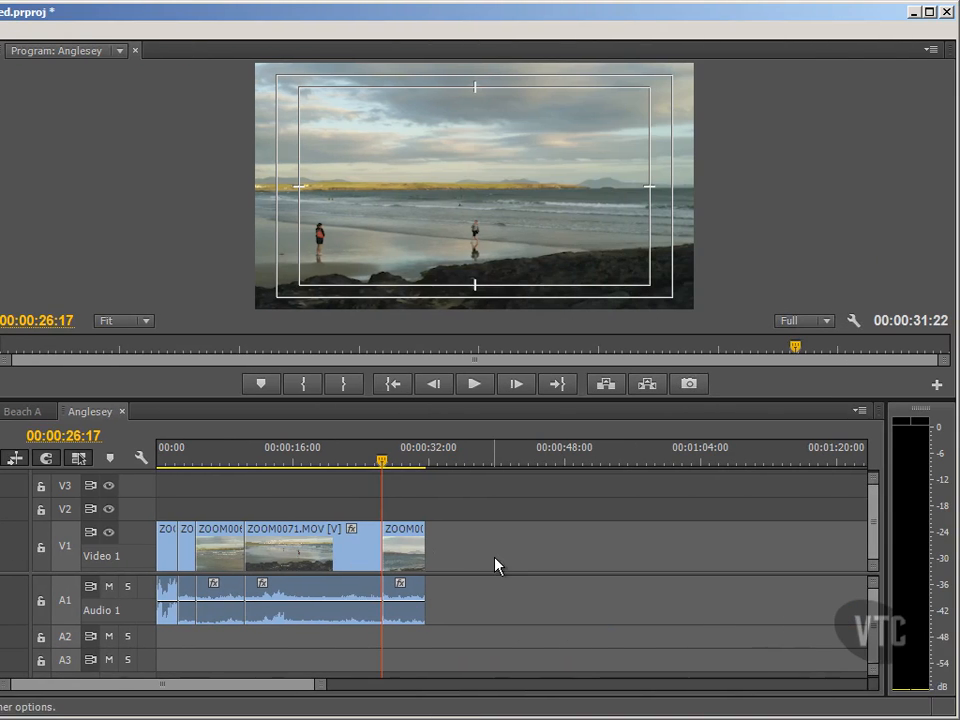
left_click(408, 460)
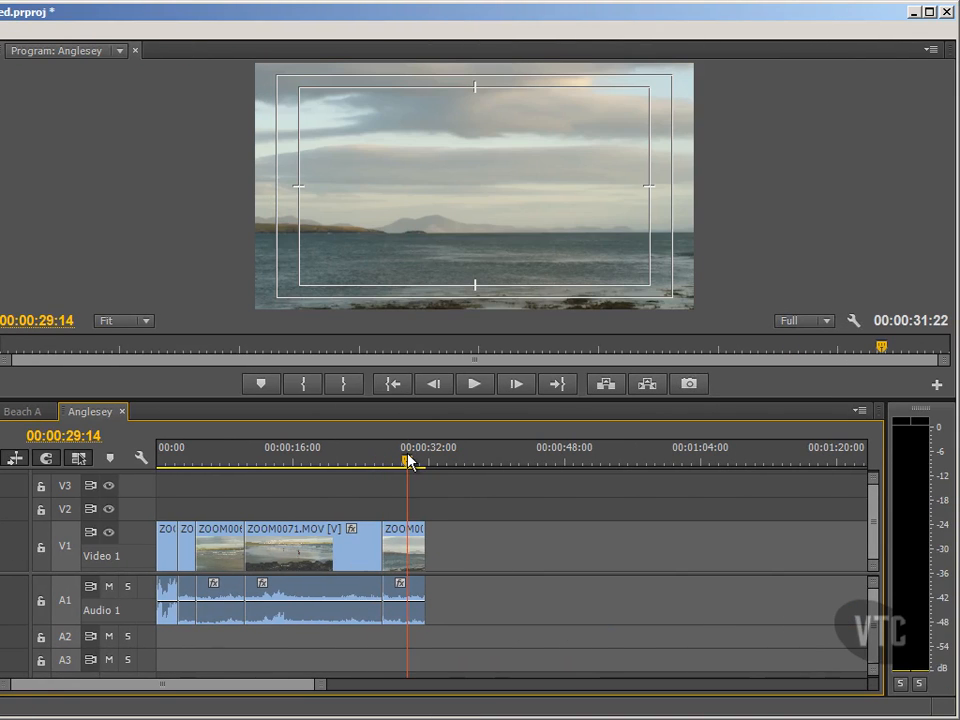